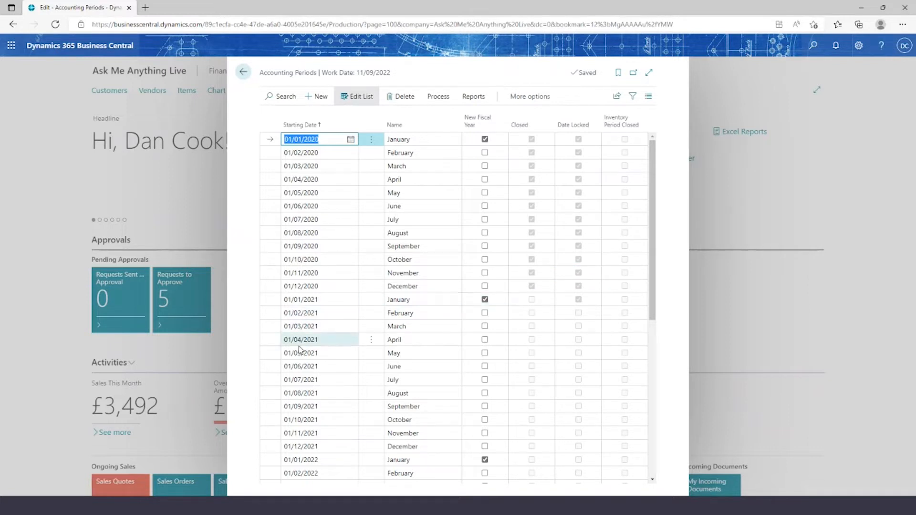
Close the fiscal year from 01/01/21 to 31/12/21 in the accounting periods, check its periods, and return to the home page
left_click_drag(654, 265, 654, 315)
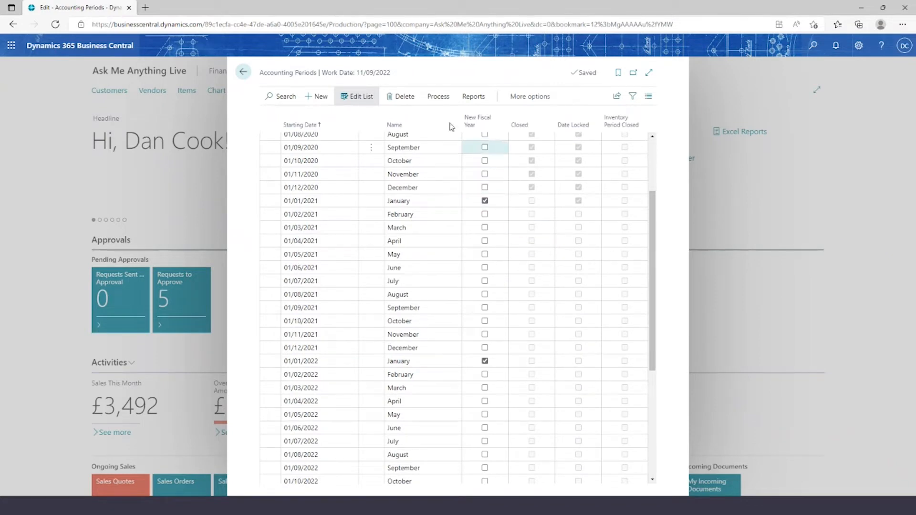
left_click(434, 98)
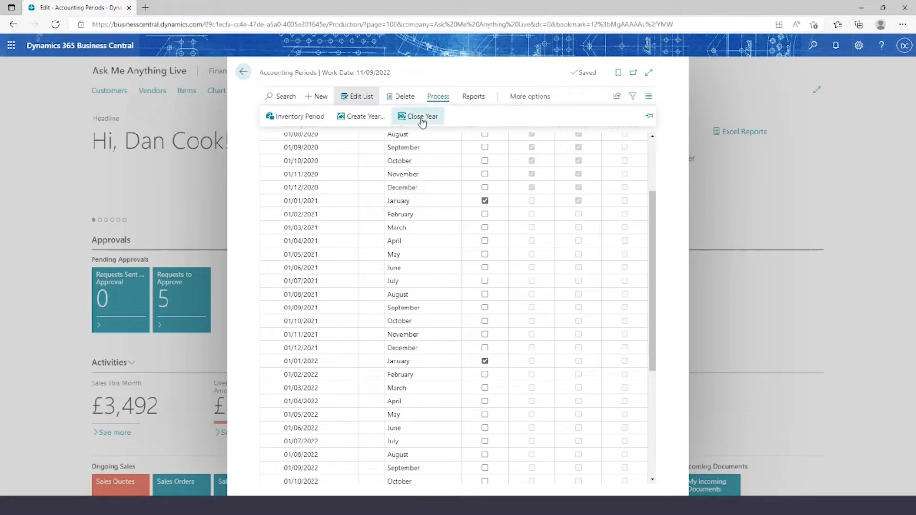
left_click(422, 119)
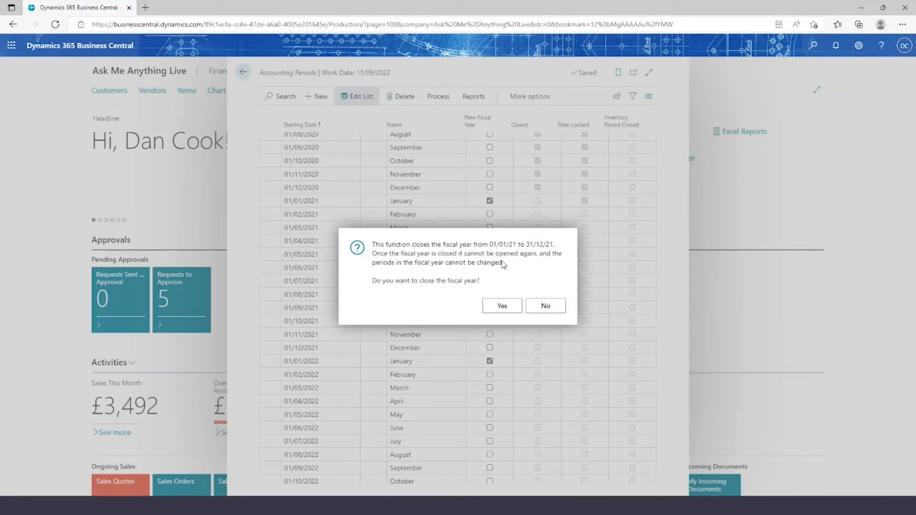
left_click(493, 309)
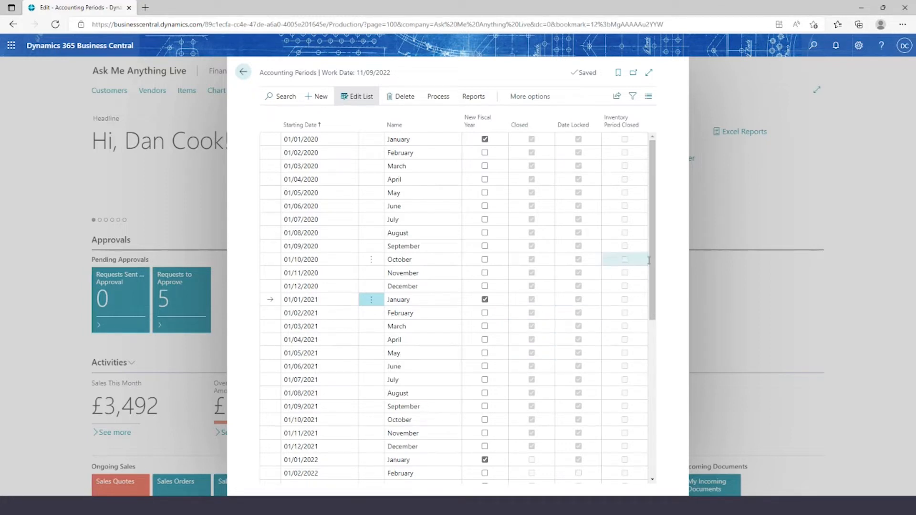
scroll(652, 267, "down", 2)
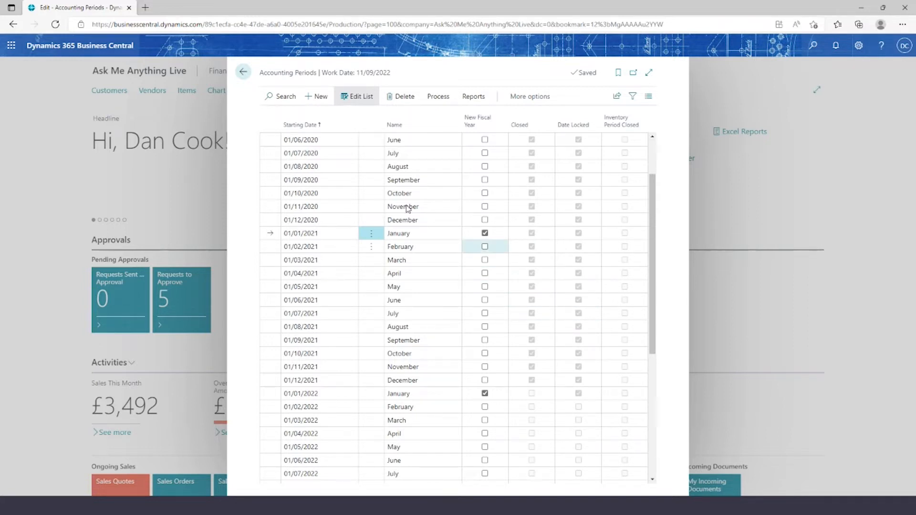
left_click(244, 72)
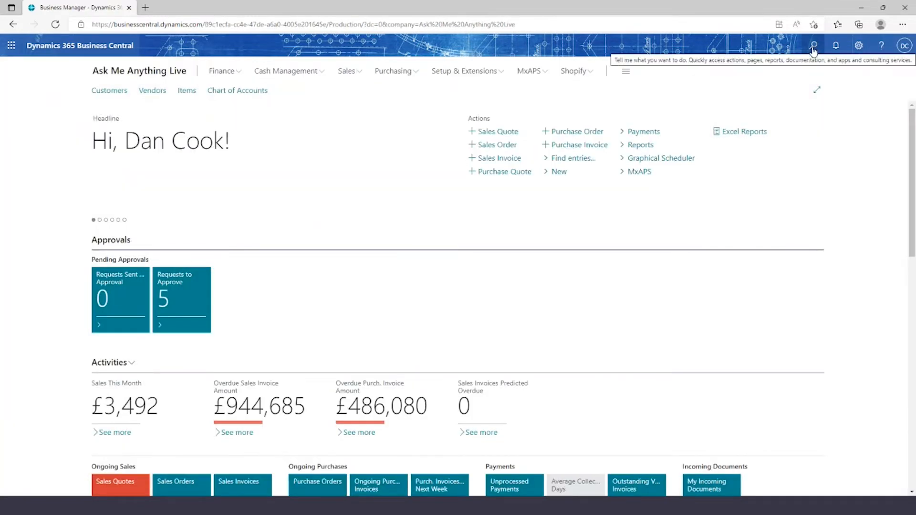
Search for "close incom" and open the Close Income Statement task
left_click(814, 47)
type("clo")
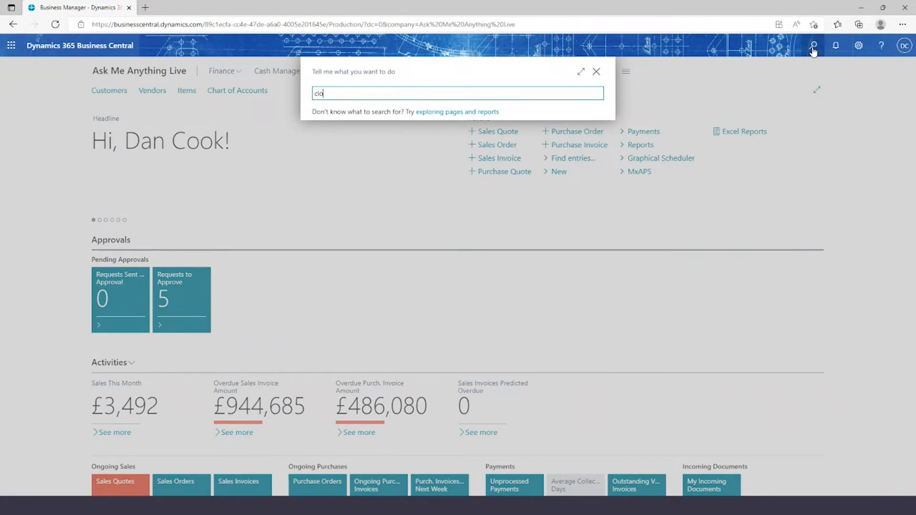
type("se incom")
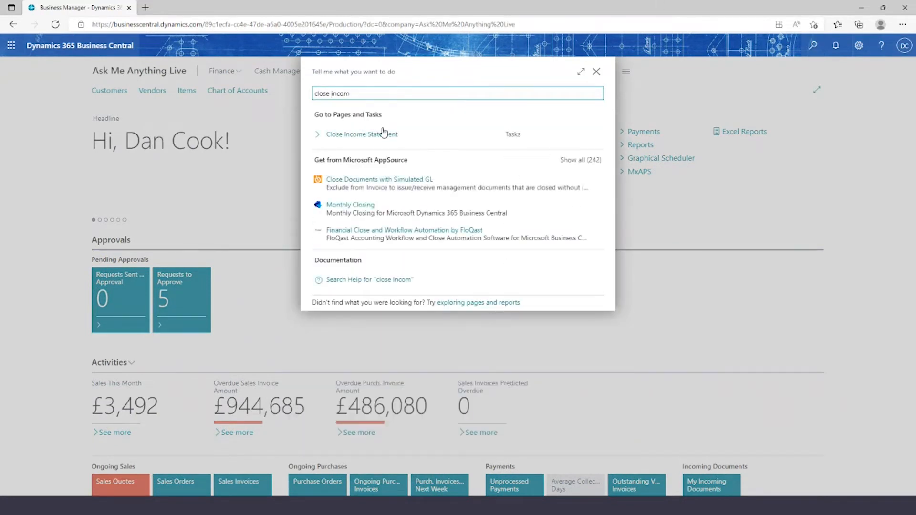
left_click(373, 136)
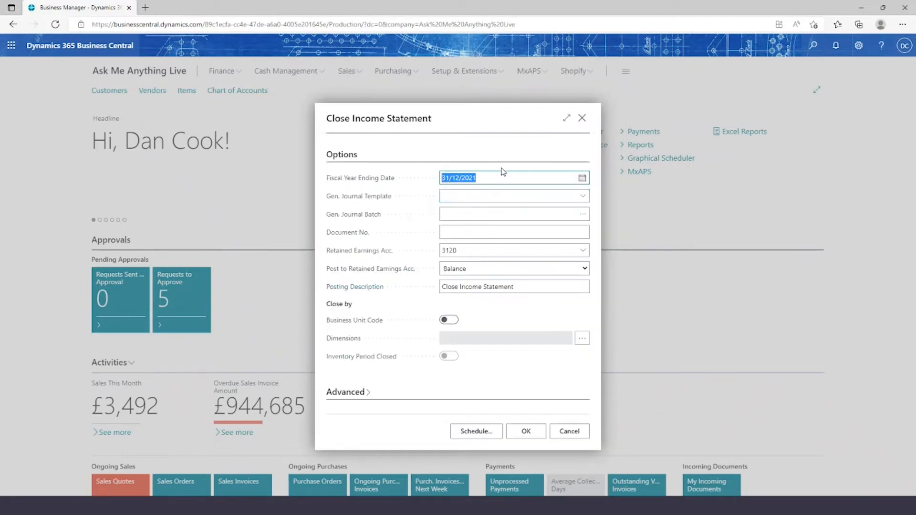
Set the general journal template to GENERAL and the general journal batch to DEFAULT for closing the income statement
left_click(507, 195)
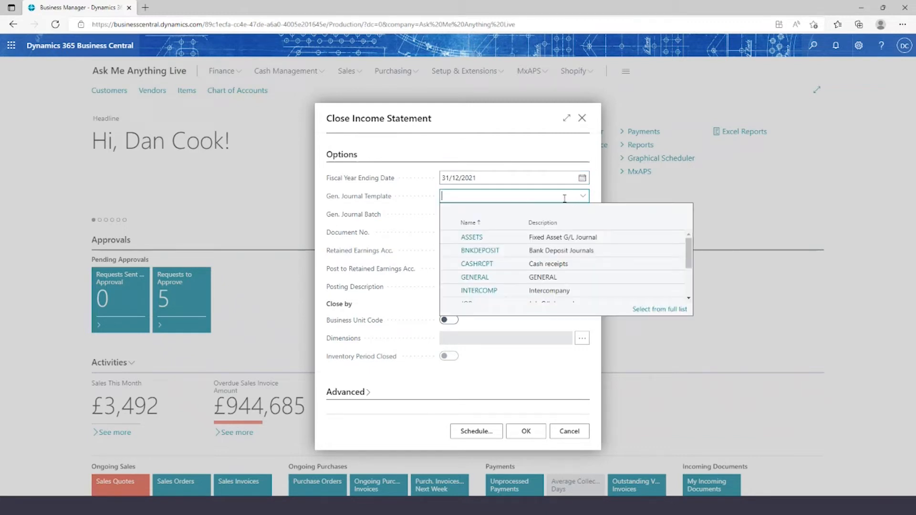
left_click(477, 279)
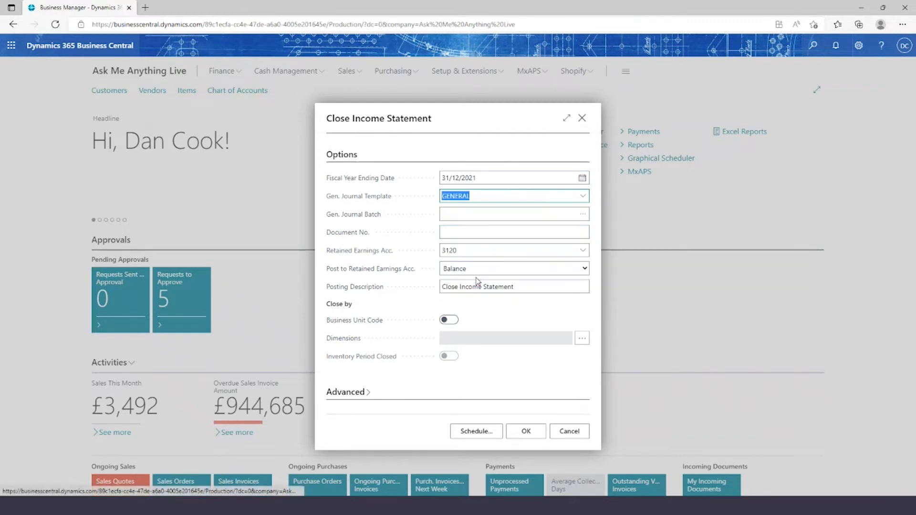
left_click(490, 215)
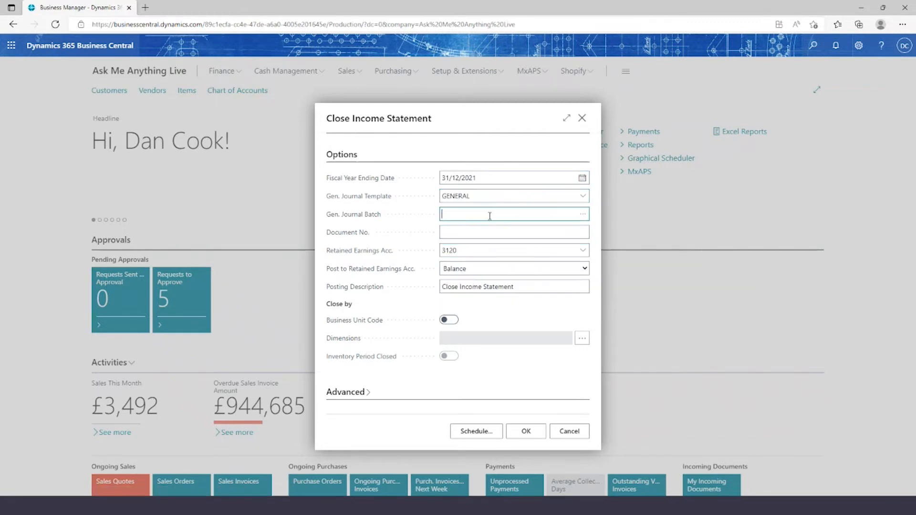
left_click(583, 214)
left_click(287, 204)
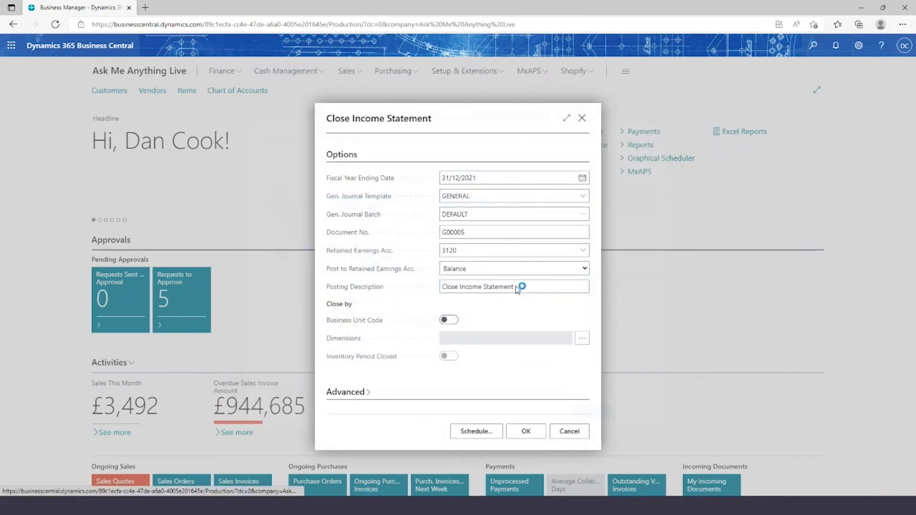
Run Close Income Statement to create the journal lines, continuing without selecting the mandatory dimensions
left_click(484, 233)
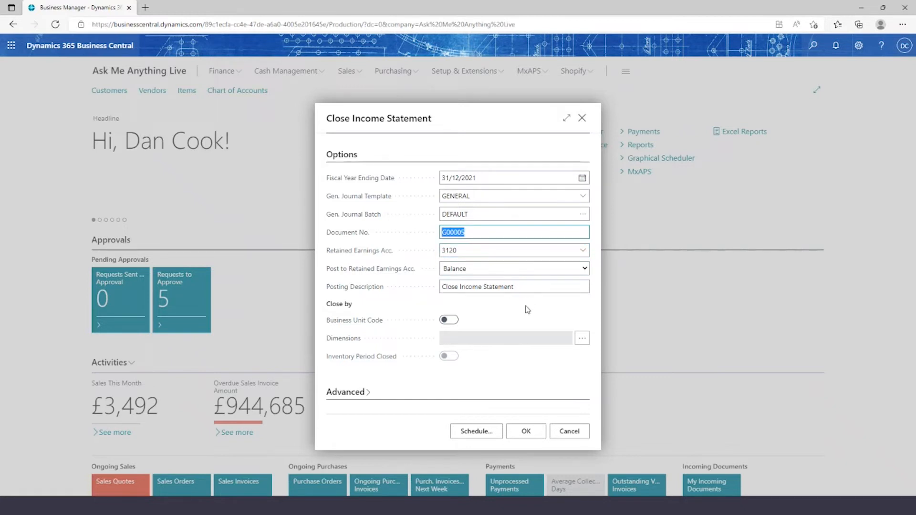
left_click(526, 433)
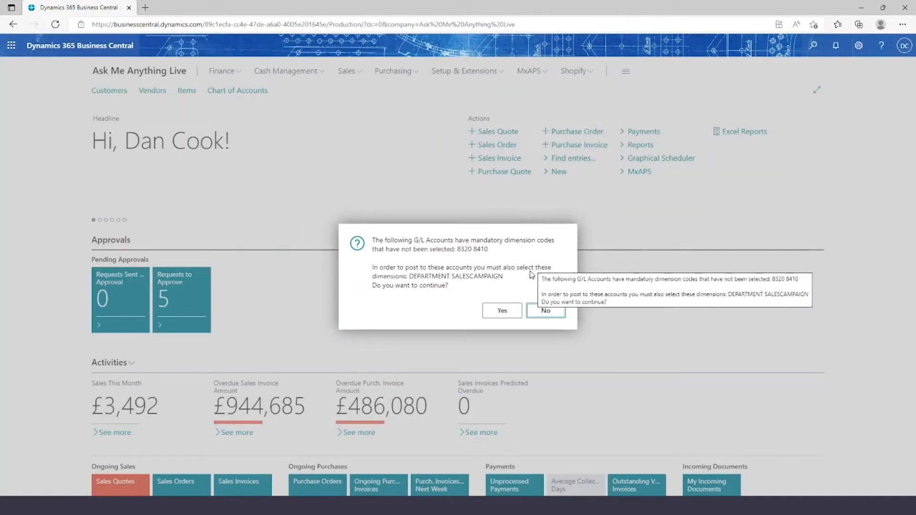
left_click(502, 312)
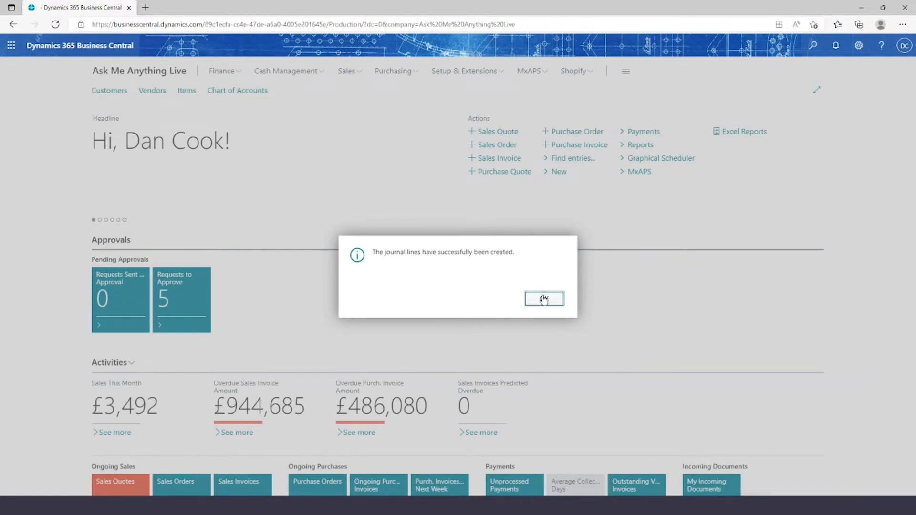
left_click(544, 299)
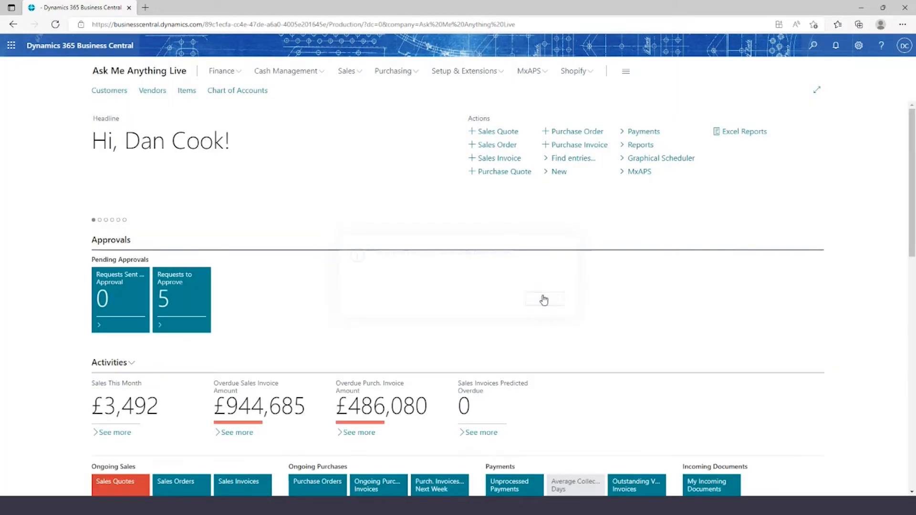
Search for "general jou" and open the General Journals page
left_click(814, 47)
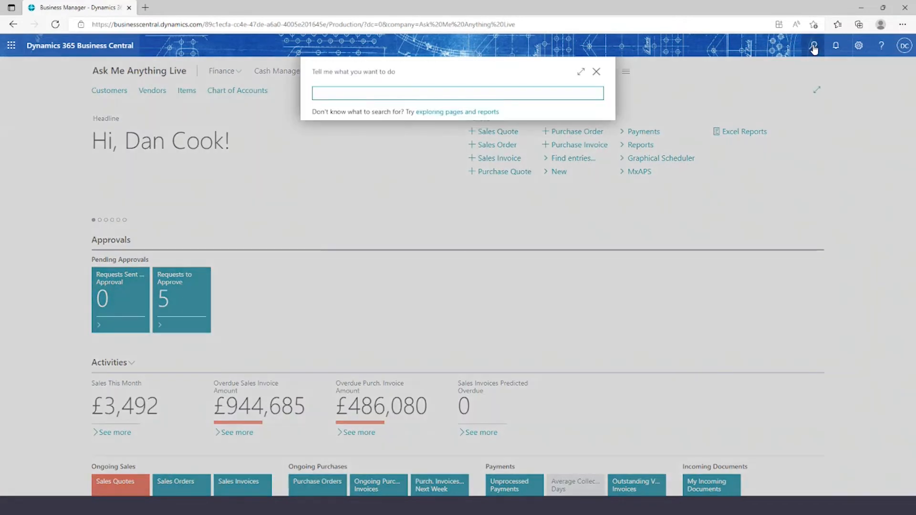
type("general jou")
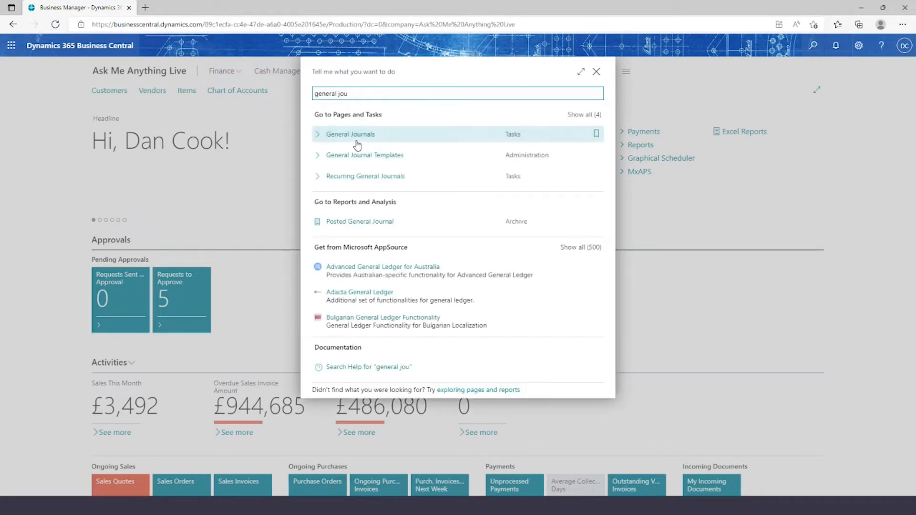
left_click(355, 137)
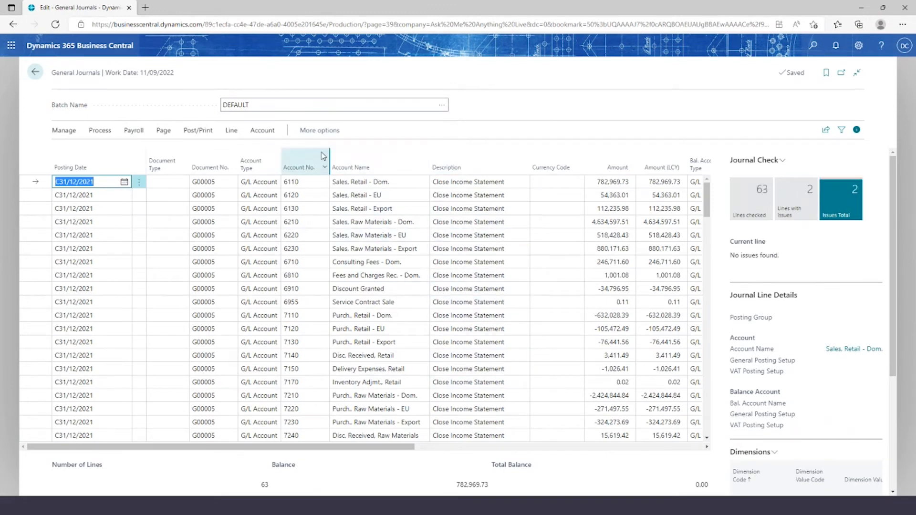
Check the batch name and the posting dates of the first two closing lines in the general journal
left_click(266, 106)
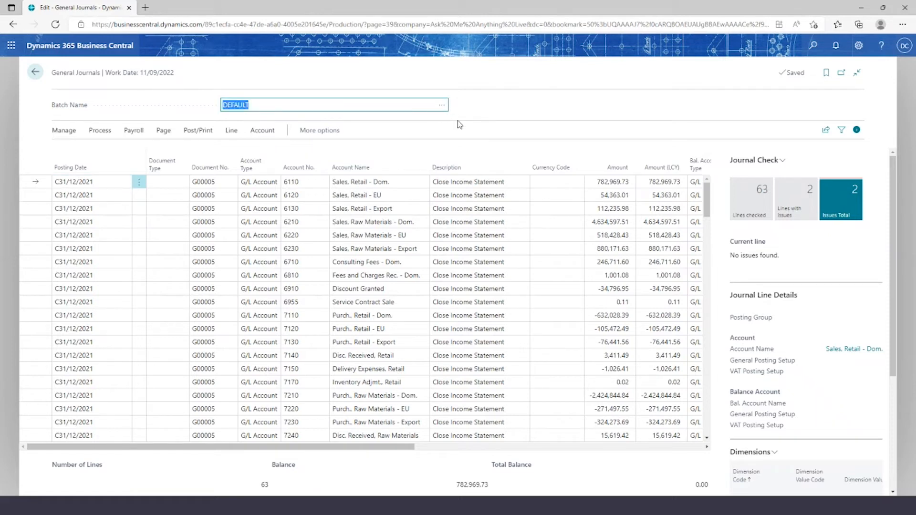
left_click(108, 184)
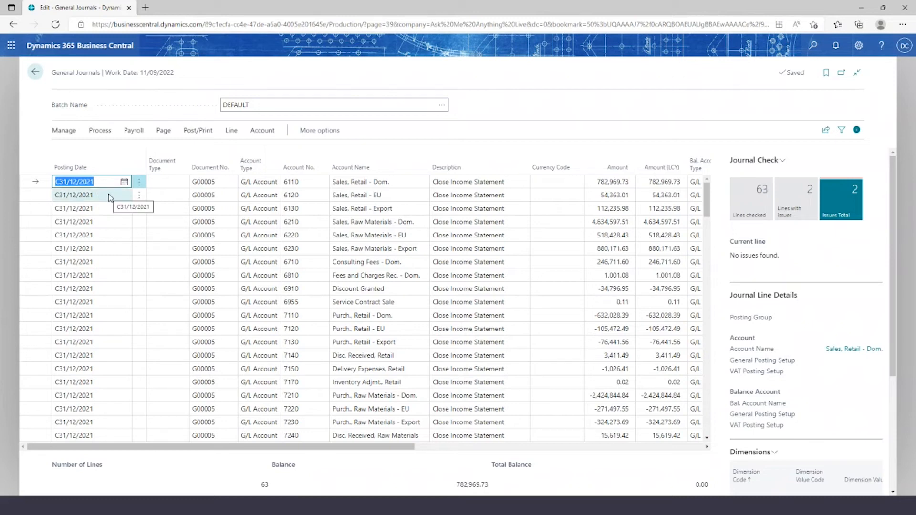
left_click(109, 195)
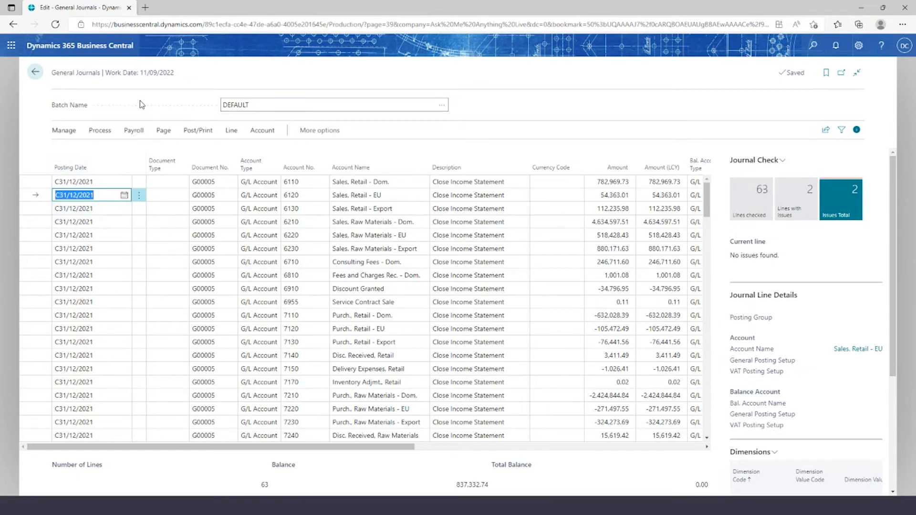
Preview the posting of the year-end closing lines in the DEFAULT batch and return to the general journal
left_click(196, 136)
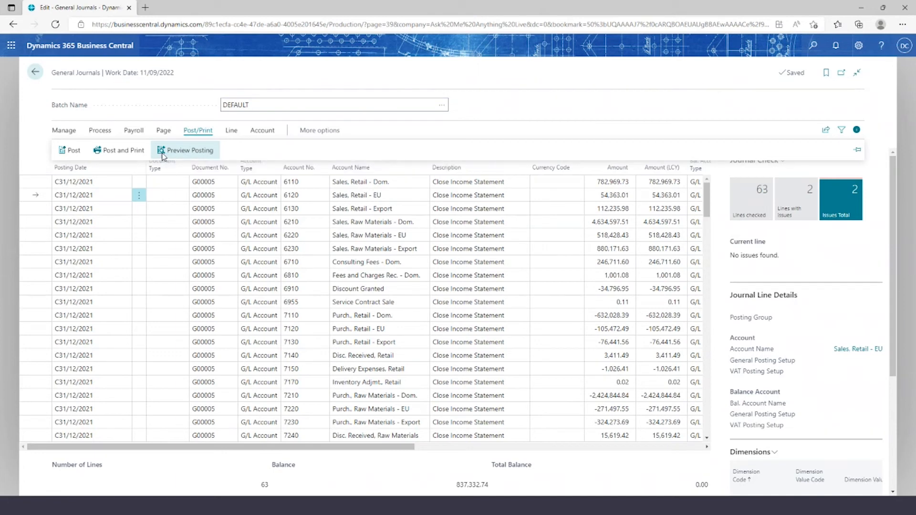
left_click(162, 151)
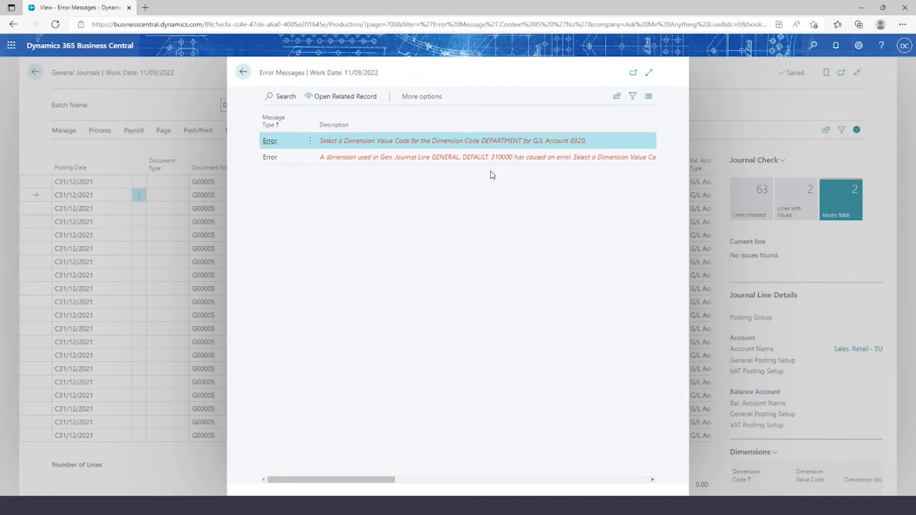
left_click(246, 73)
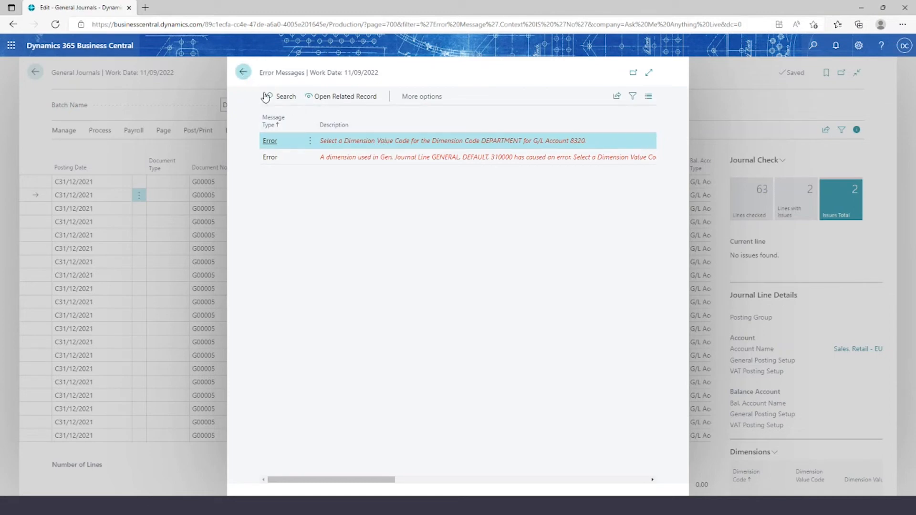
key("Escape")
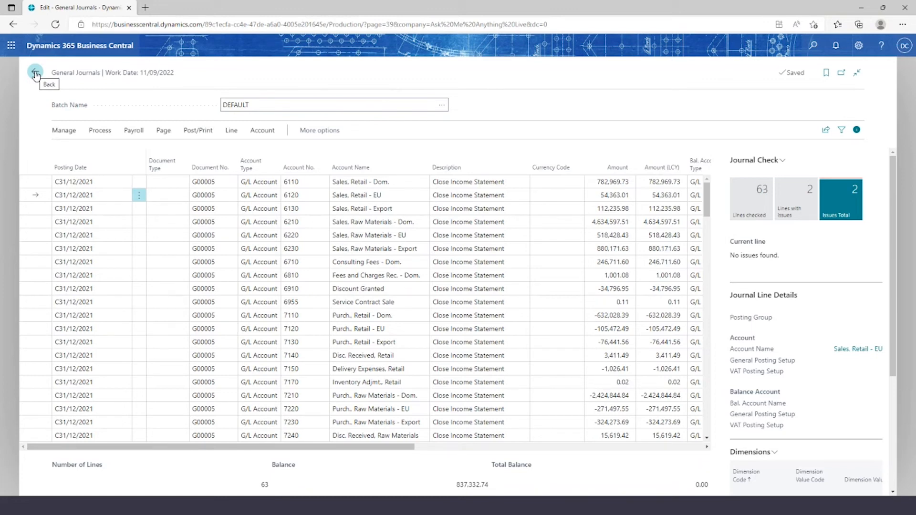
key("alt+Tab")
key("alt+Tab")
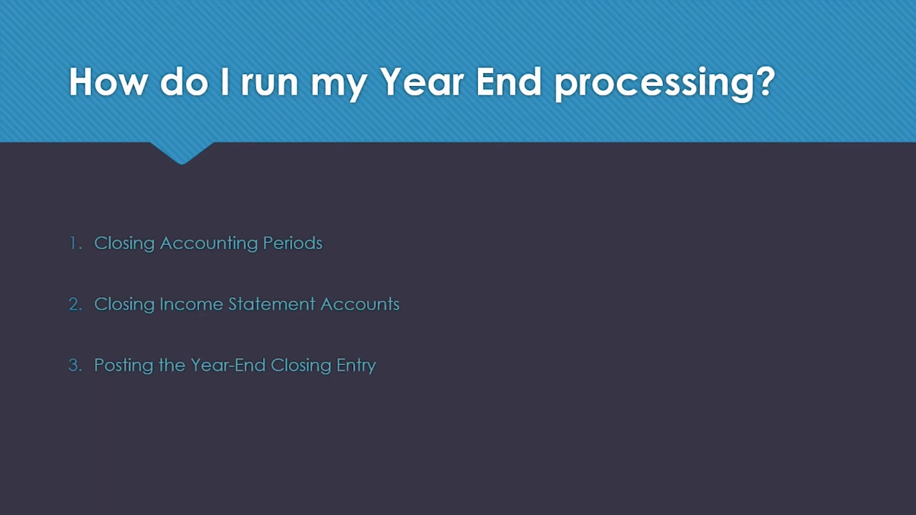
key("Right")
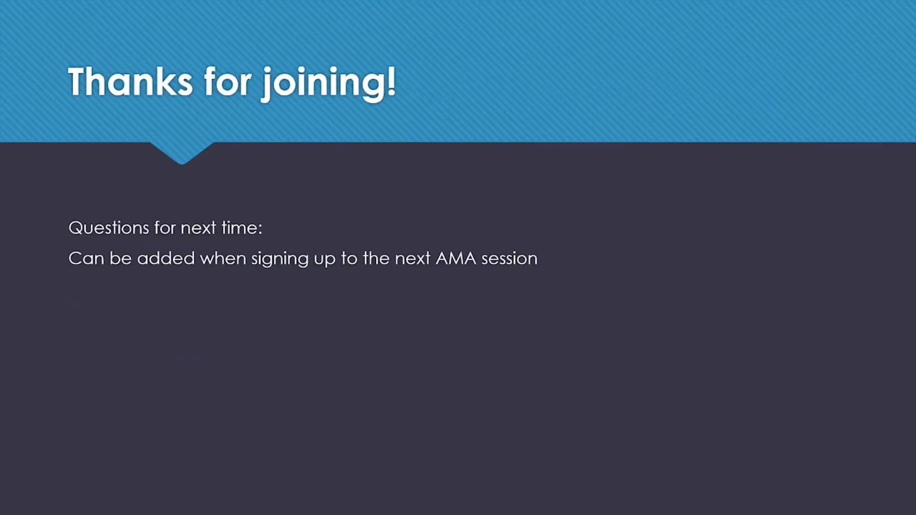